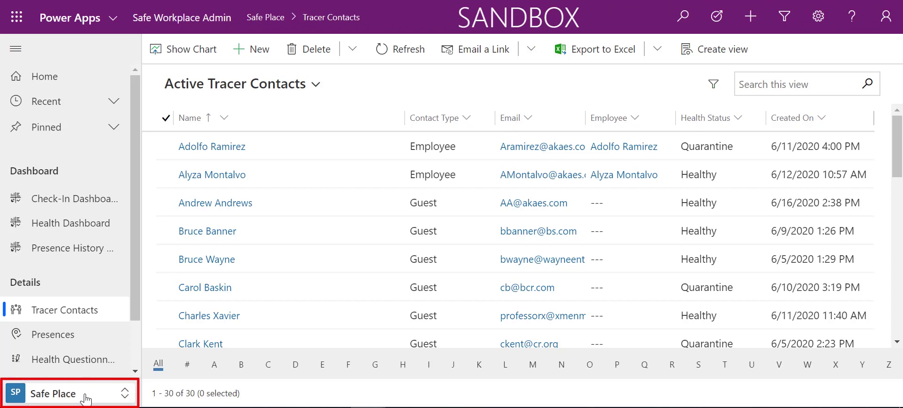
Step: Switch to the Administration area and start a new location record
left_click(85, 399)
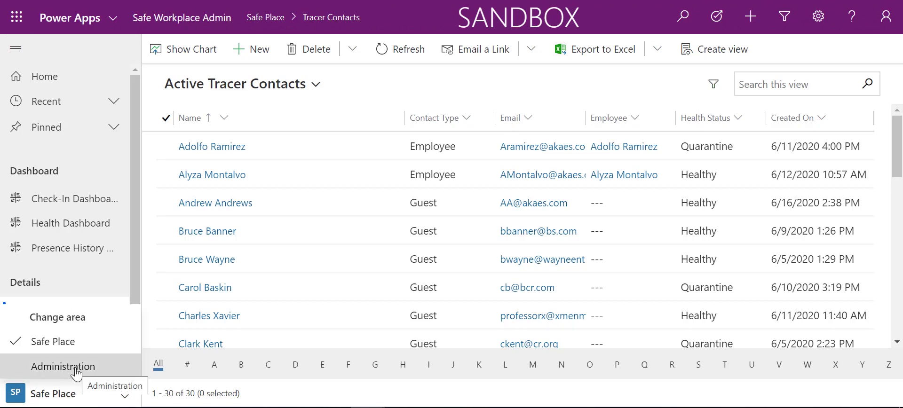
left_click(76, 374)
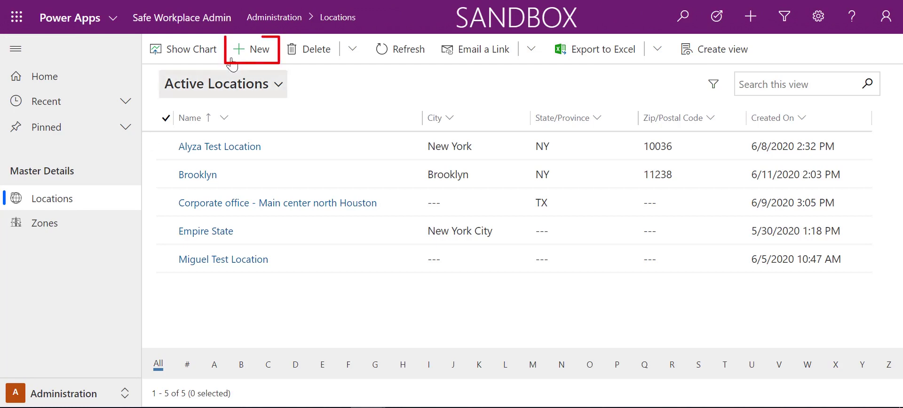
left_click(248, 58)
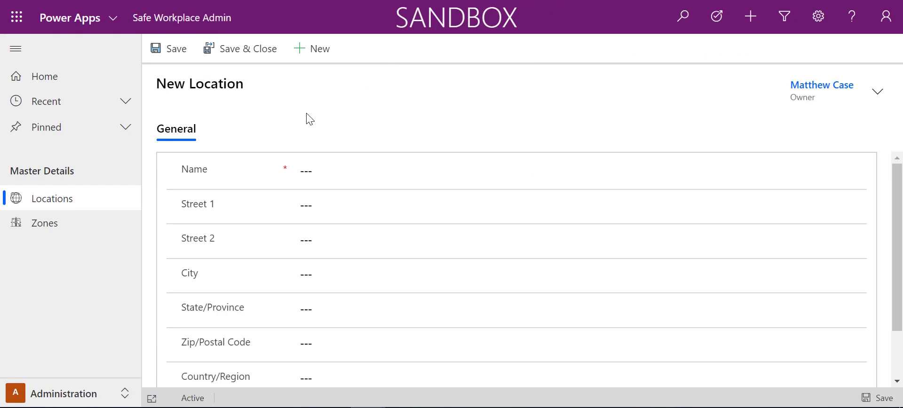
Step: Name the new location West Coast HQ, fill in its street, city, state, postal code and country, and save and close it
left_click(297, 170)
type("WEx")
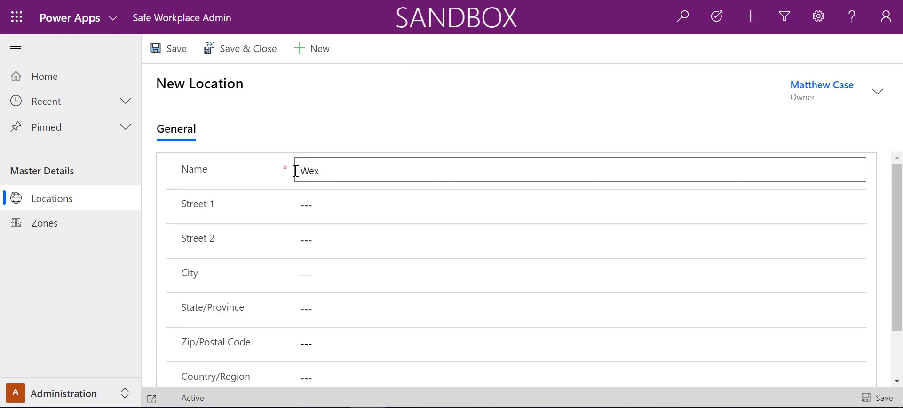
key("BackSpace")
type("st Coast HQ")
left_click(313, 194)
type("1322 Edge Mont Dr.")
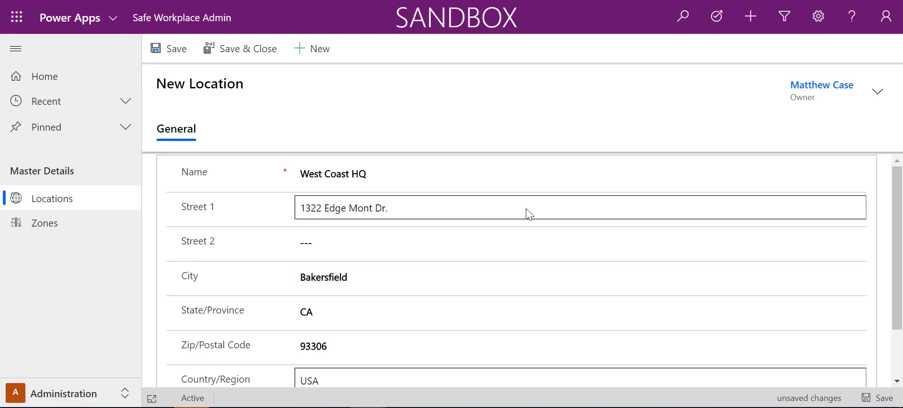
left_click(851, 380)
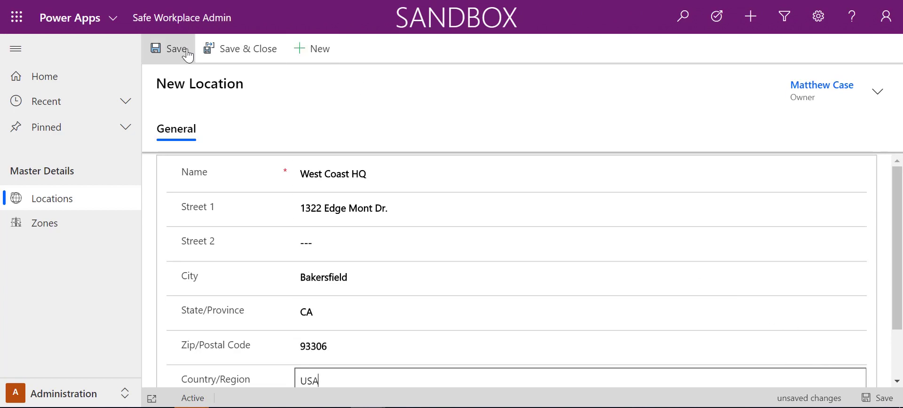
left_click(214, 51)
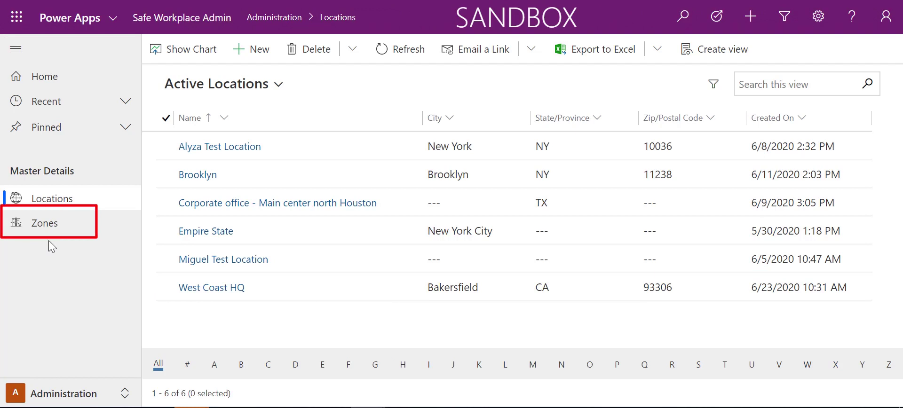
Step: Start a new zone record named Waiting Area/Lobby and assign it to the West Coast HQ location
left_click(58, 225)
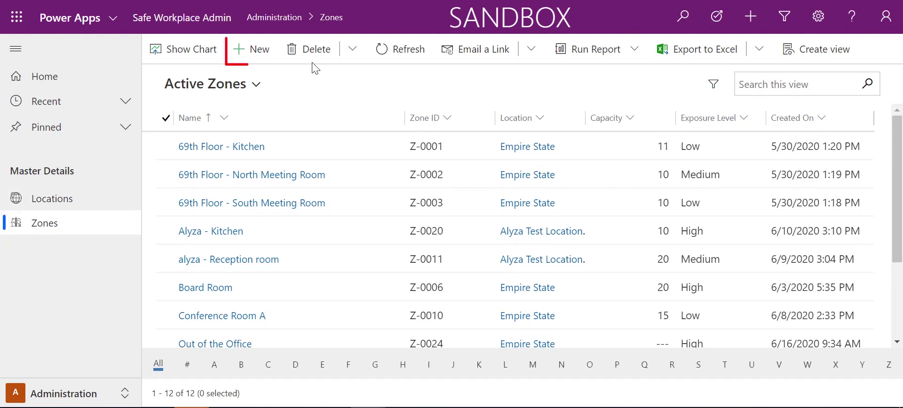
left_click(257, 56)
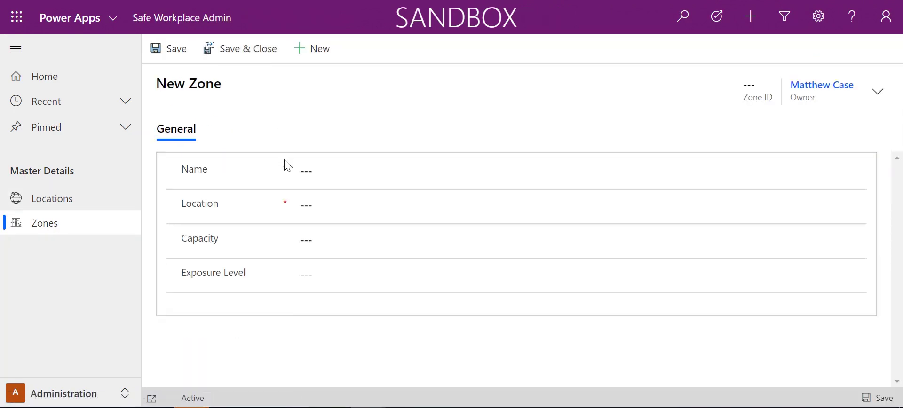
left_click(325, 173)
type("Waiting Area/Lobby")
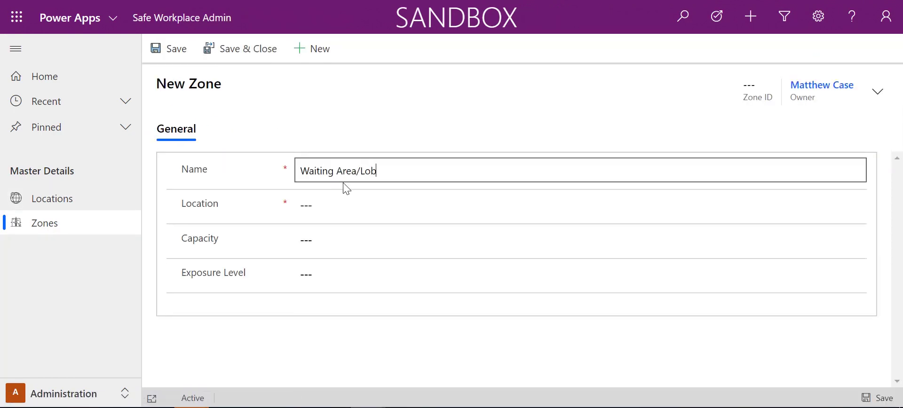
left_click(326, 204)
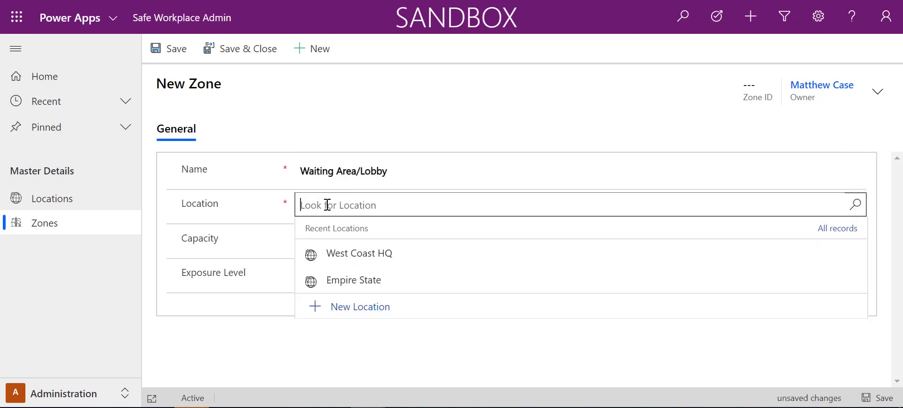
left_click(374, 263)
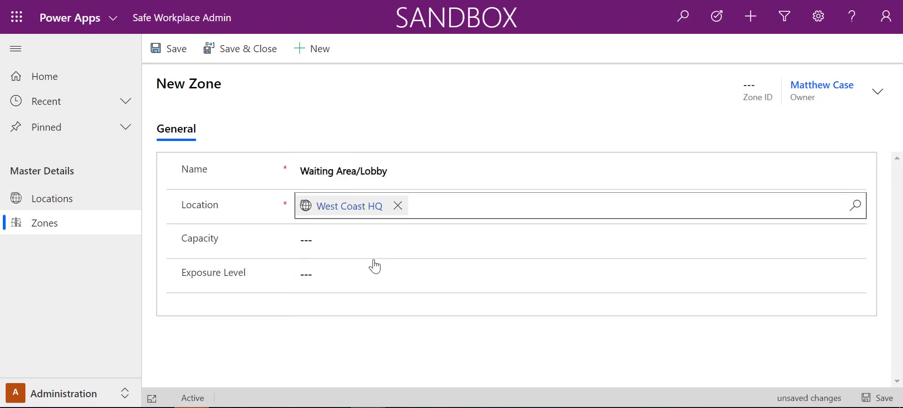
Step: Set the zone's capacity to 15 and its exposure level to High, and save and close the record
left_click(352, 241)
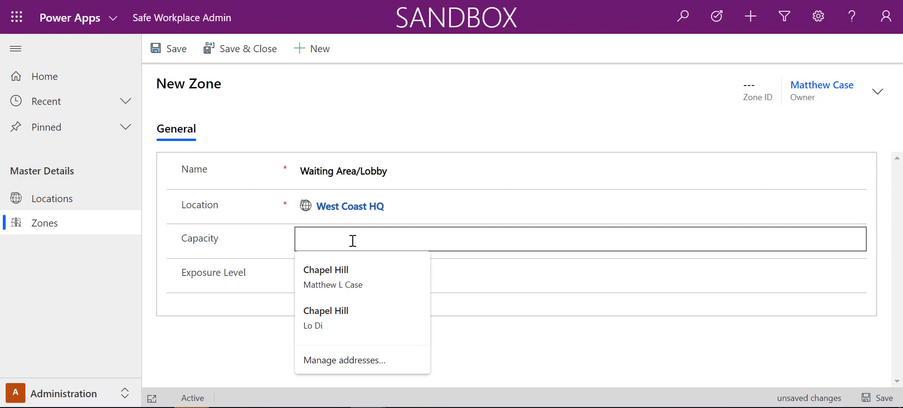
type("15")
left_click(342, 277)
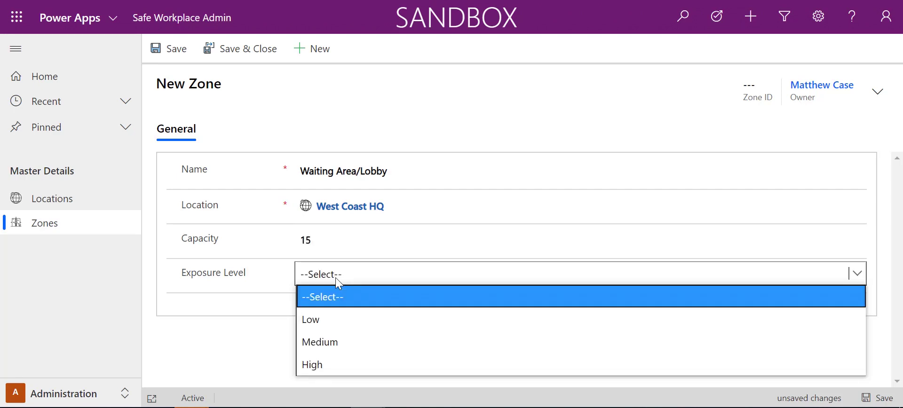
left_click(332, 364)
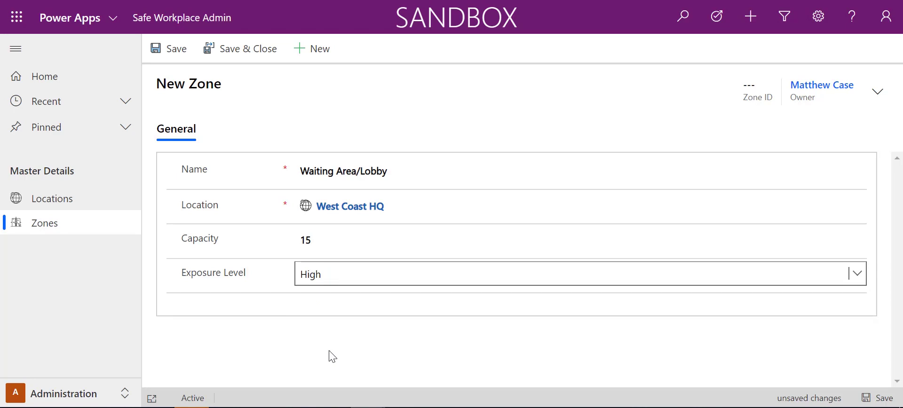
left_click(236, 51)
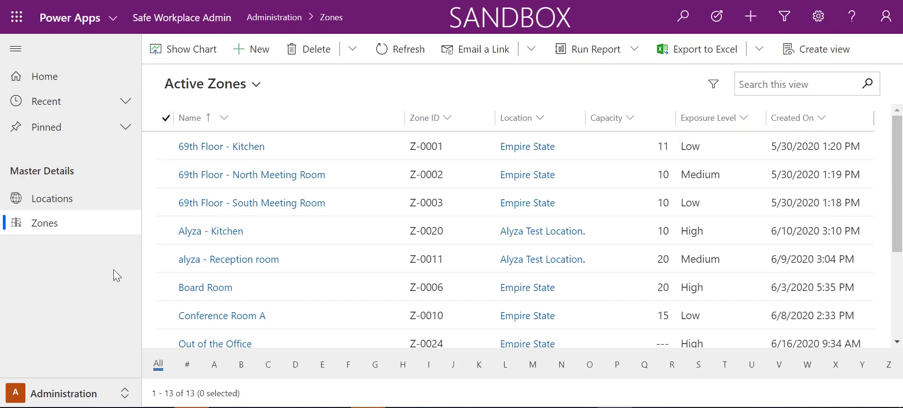
Step: Switch back to the Safe Place area and look through the list of available system dashboards
left_click(109, 395)
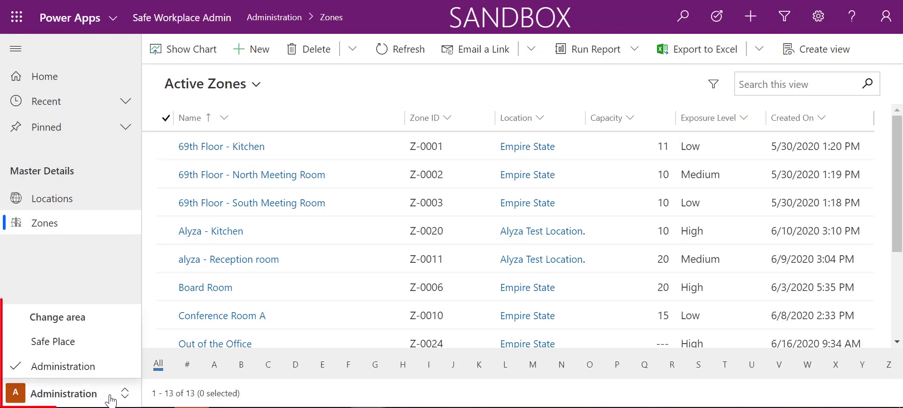
left_click(89, 345)
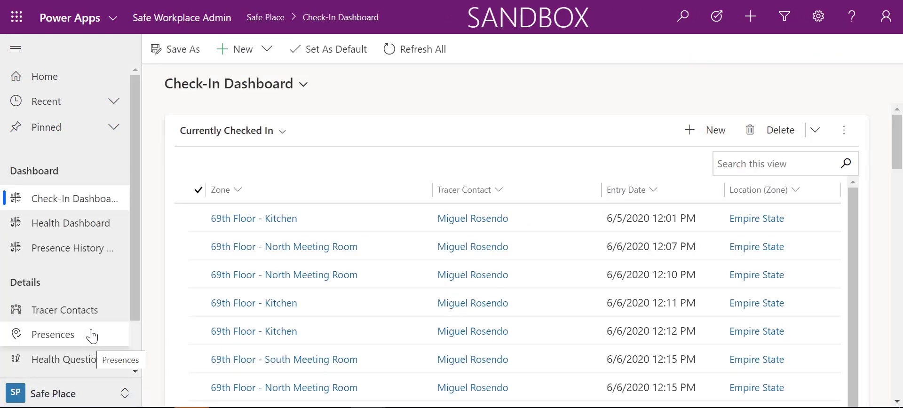
left_click(90, 345)
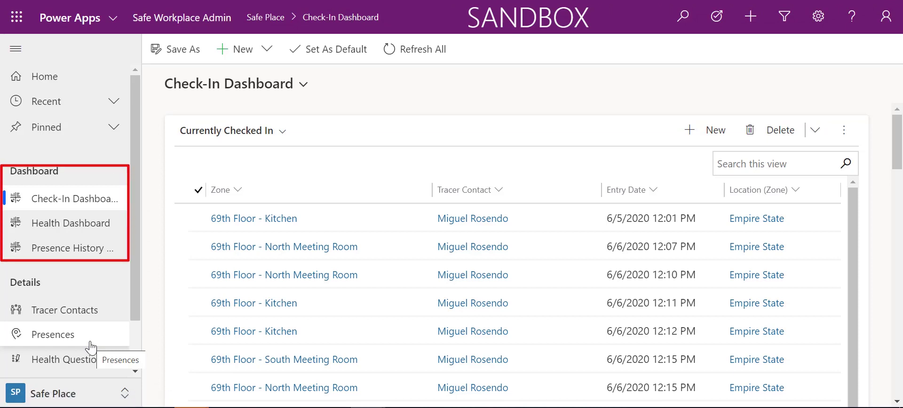
left_click(291, 85)
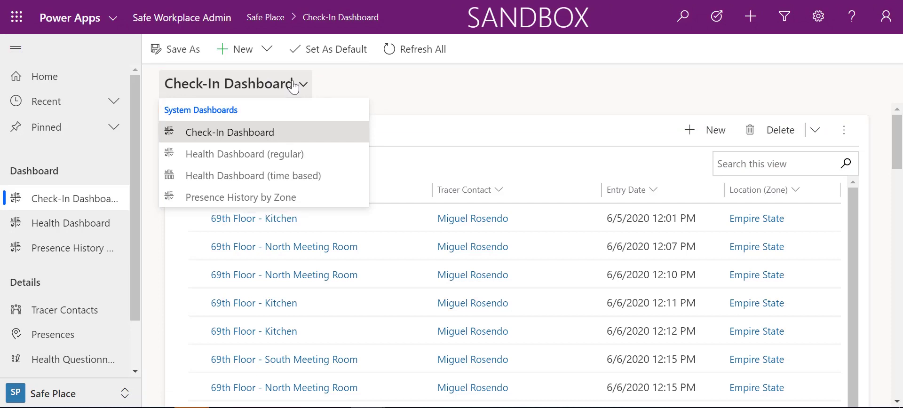
left_click(292, 86)
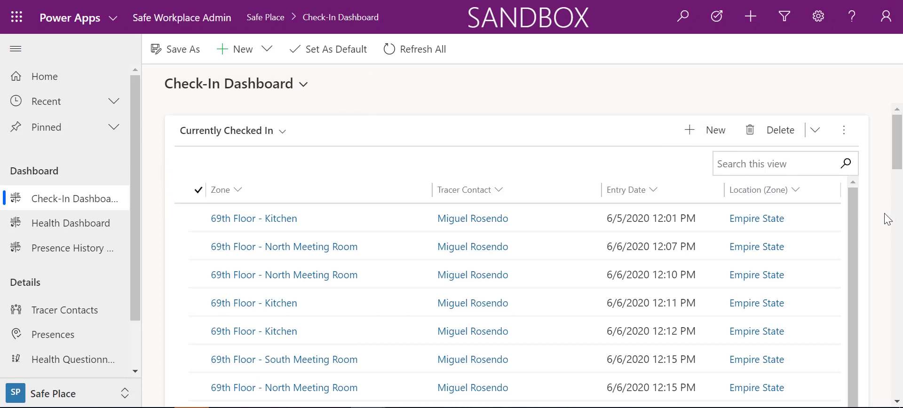
Step: Change the Total Check-Ins by Day chart on the Check-In Dashboard to the Last Week's Check-Ins view
scroll(880, 218, "down", 5)
scroll(884, 223, "down", 5)
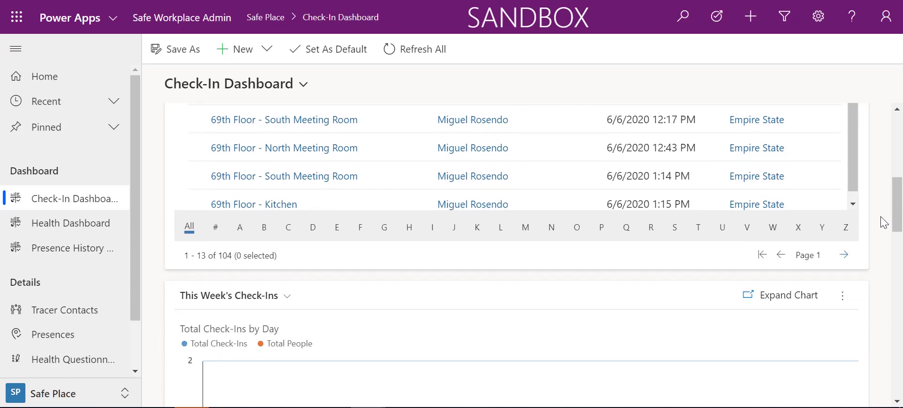
scroll(884, 223, "down", 3)
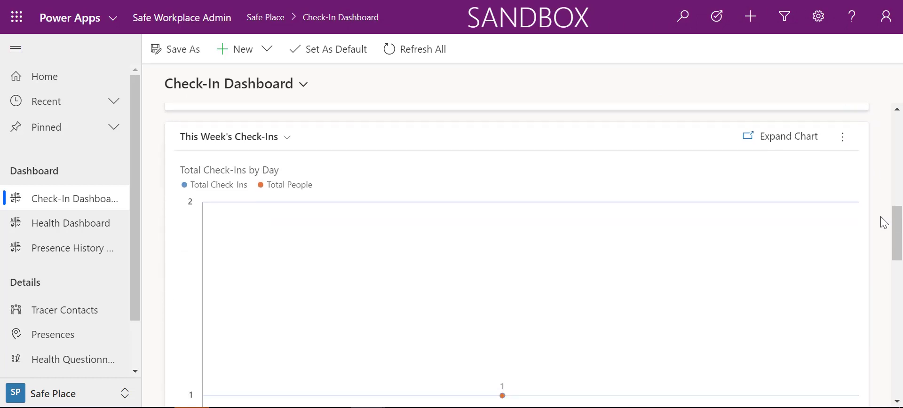
scroll(884, 223, "up", 2)
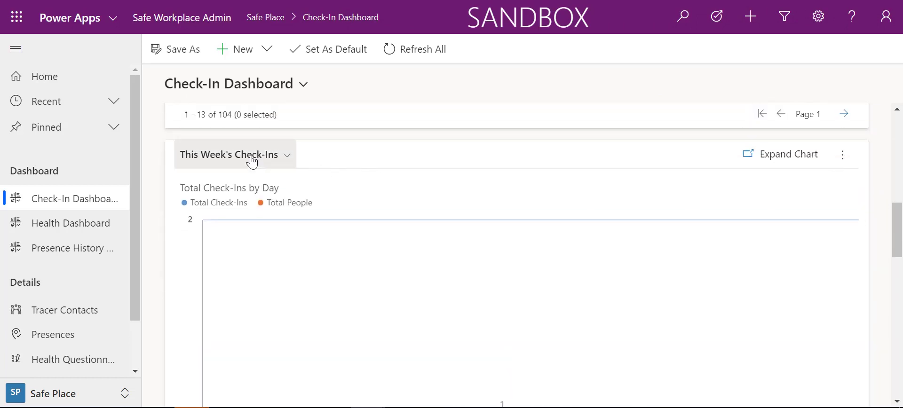
left_click(274, 153)
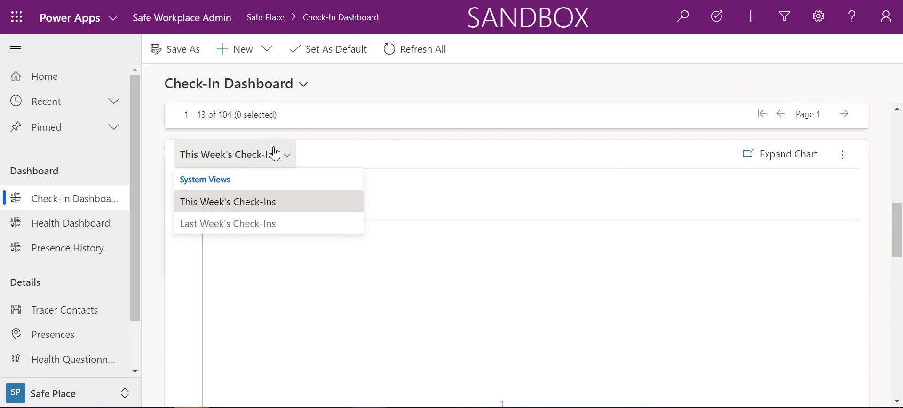
left_click(249, 227)
Step: Examine last week's daily check-ins chart and the Presence vs Capacity by Zone chart on the Check-In Dashboard
scroll(541, 221, "down", 3)
scroll(542, 223, "down", 2)
key("ctrl+minus")
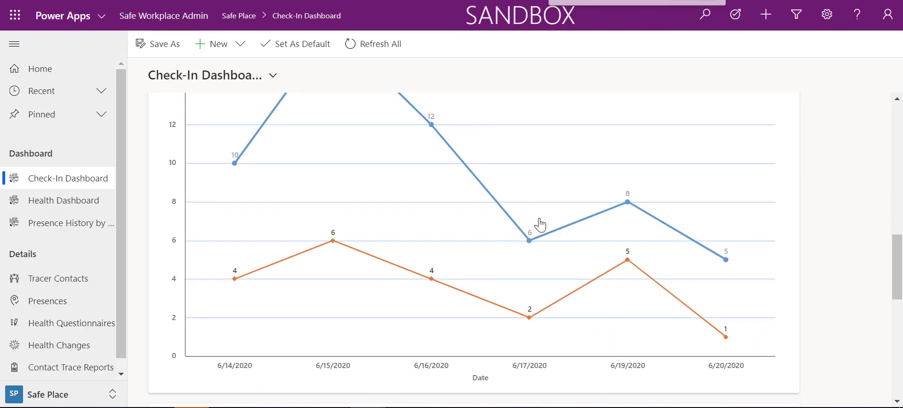
key("ctrl+minus")
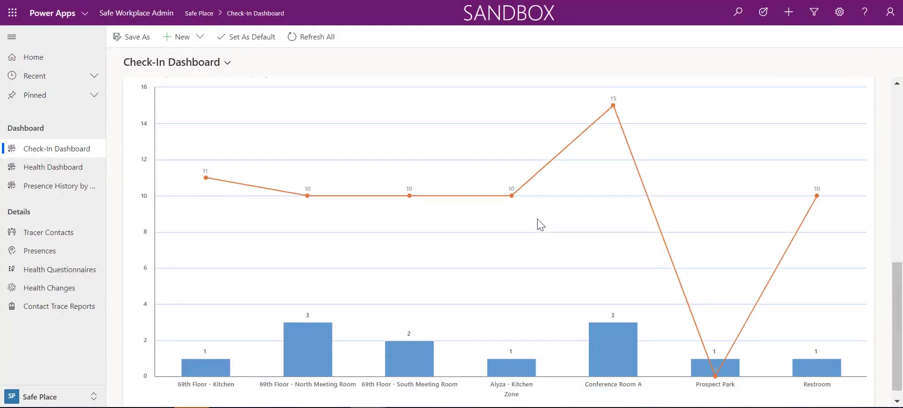
scroll(541, 224, "down", 1)
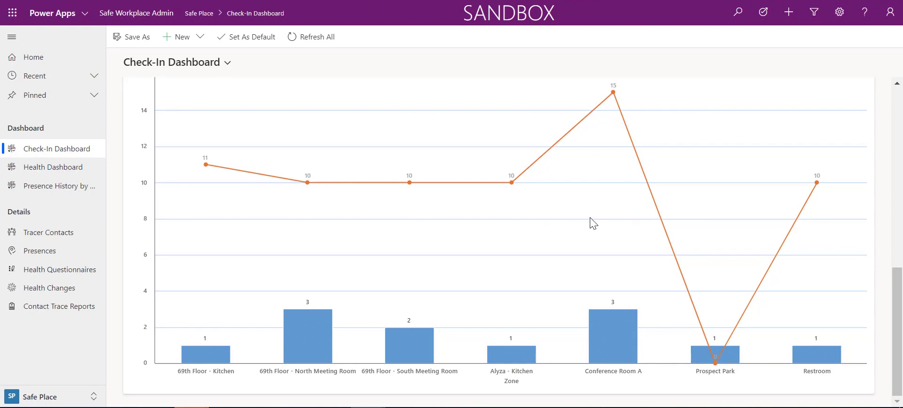
scroll(594, 222, "up", 3)
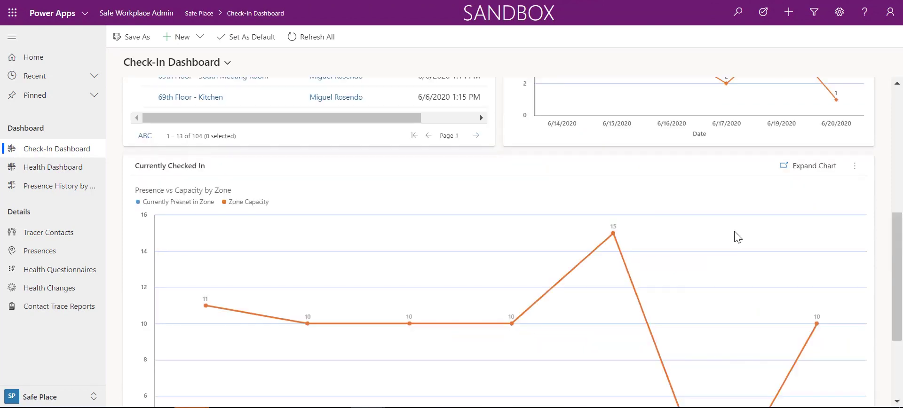
scroll(737, 237, "up", 4)
scroll(643, 190, "up", 1)
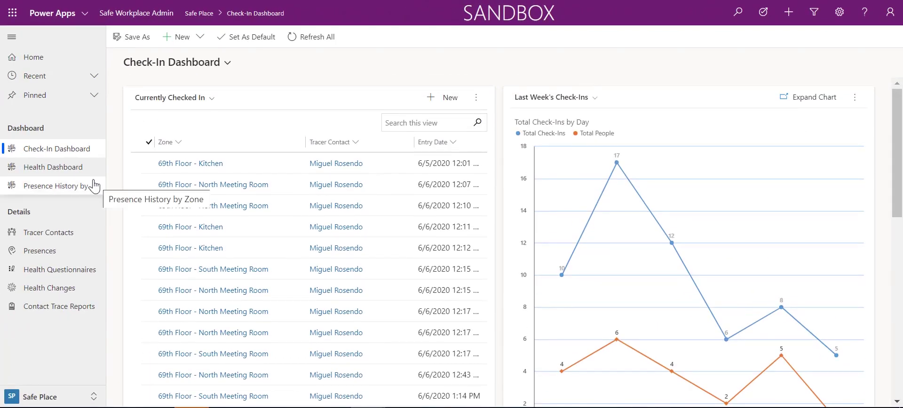
Step: Open the Health Dashboard (regular) and review the recent health reports, the quarantined contacts and the test charts
left_click(227, 62)
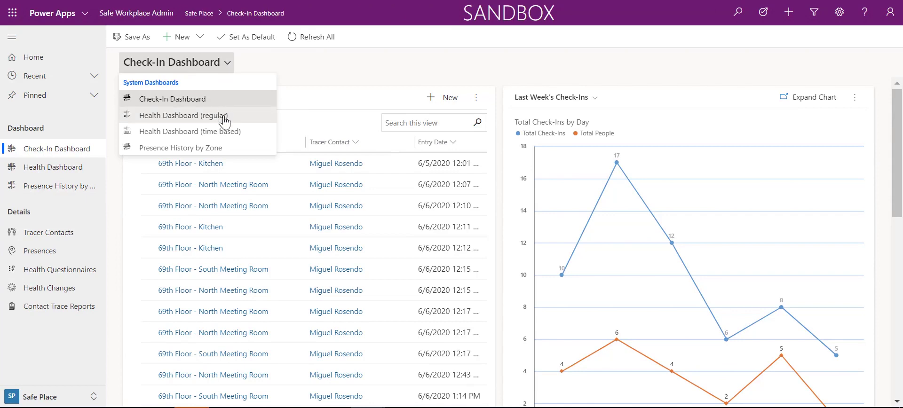
left_click(221, 117)
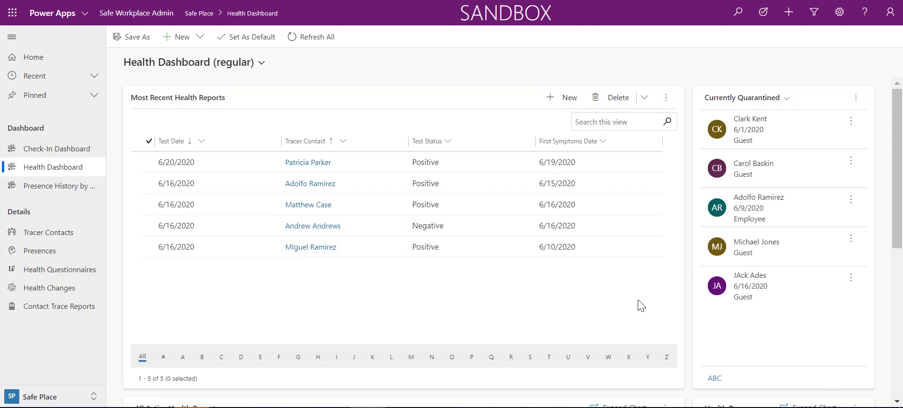
scroll(641, 306, "down", 5)
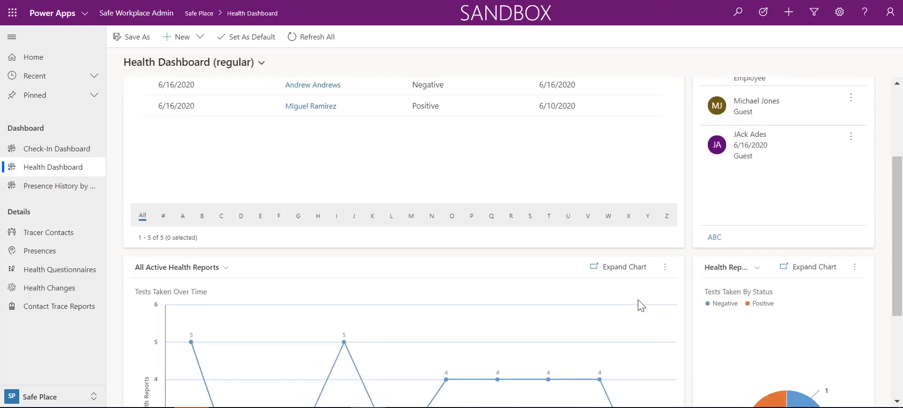
scroll(640, 306, "down", 1)
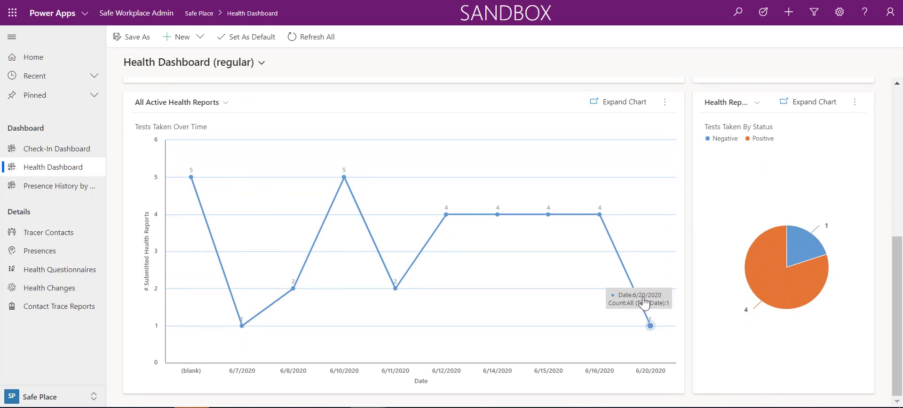
scroll(638, 306, "up", 6)
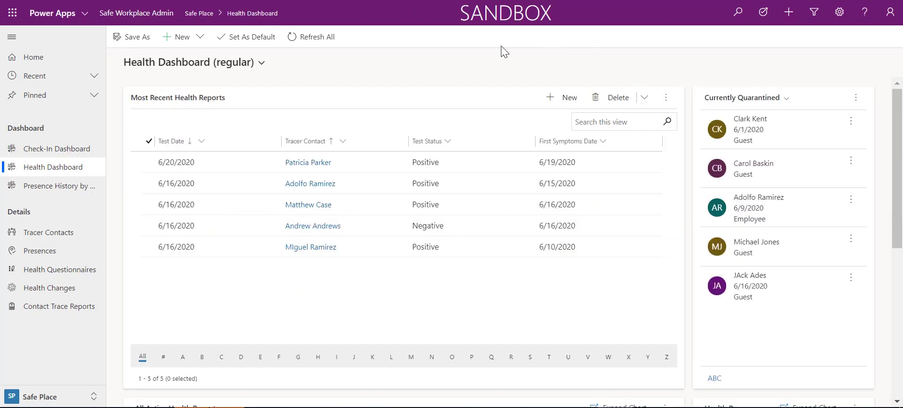
Step: Switch to the Health Dashboard (time based), set its time frame to This Month and review the Tests Taken By Status chart
left_click(261, 65)
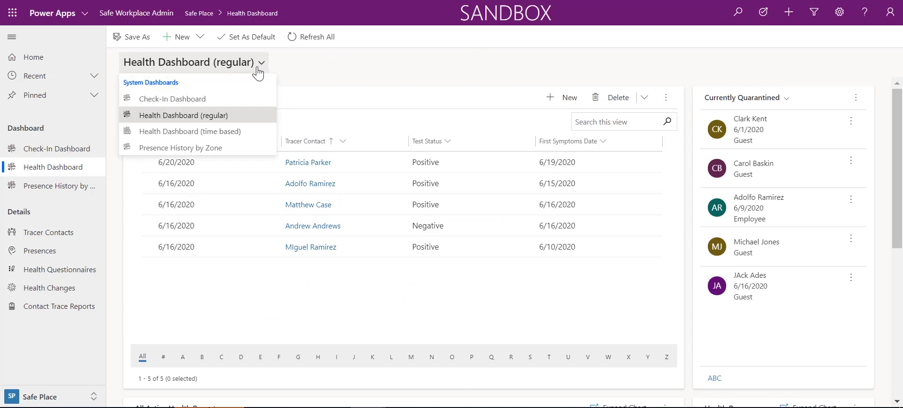
left_click(236, 133)
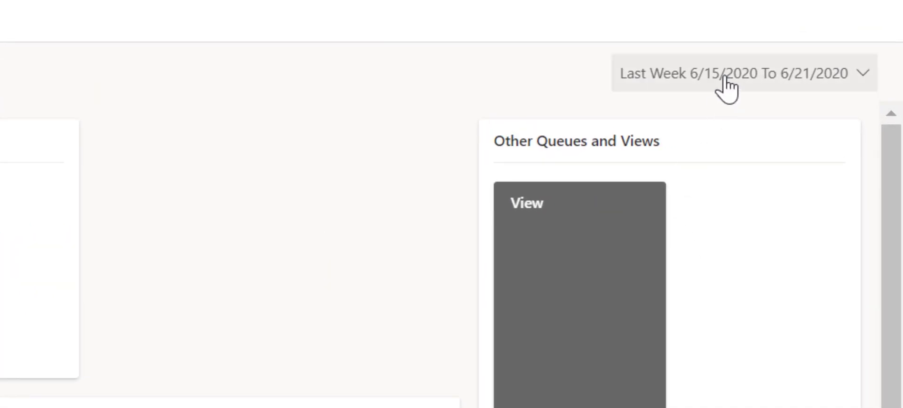
left_click(725, 79)
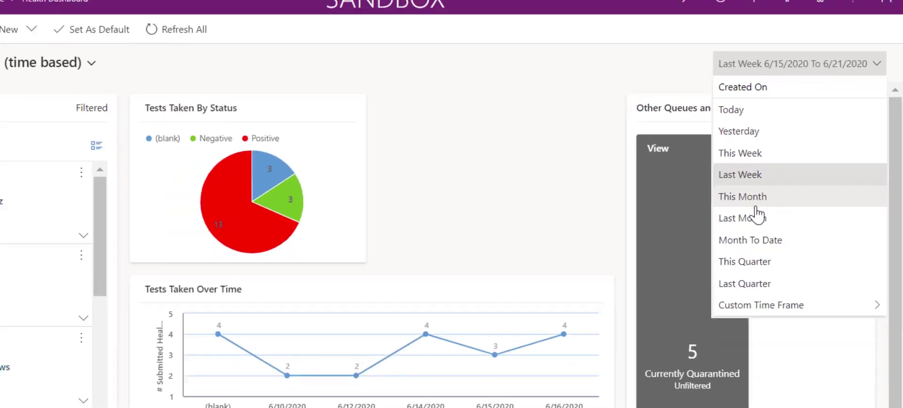
left_click(755, 207)
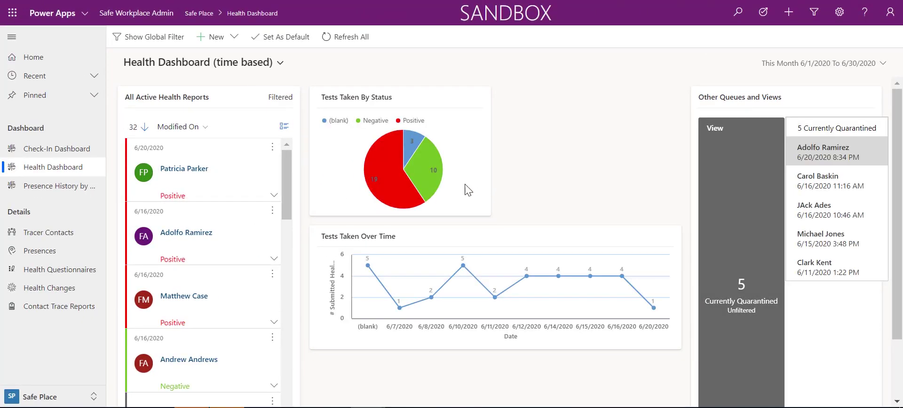
mouse_move(432, 179)
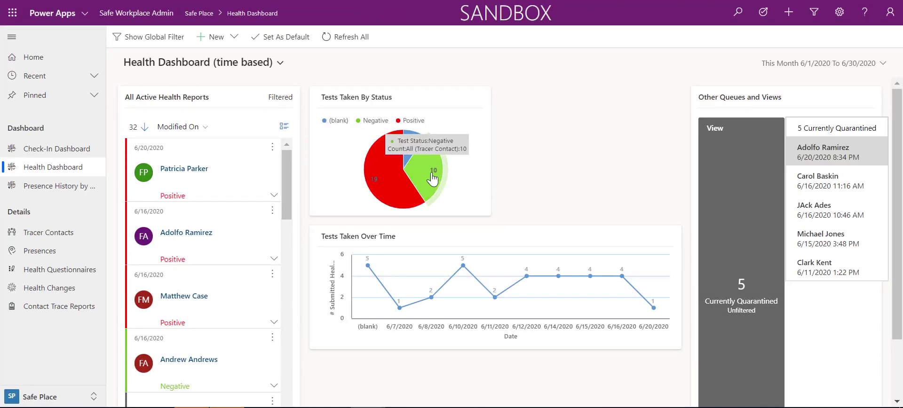
left_click(609, 145)
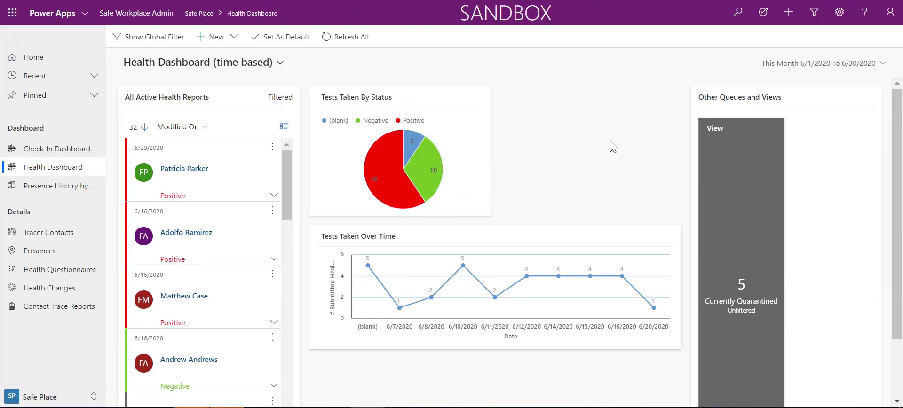
Step: Open the Presence History by Zone report and show its export options
left_click(52, 188)
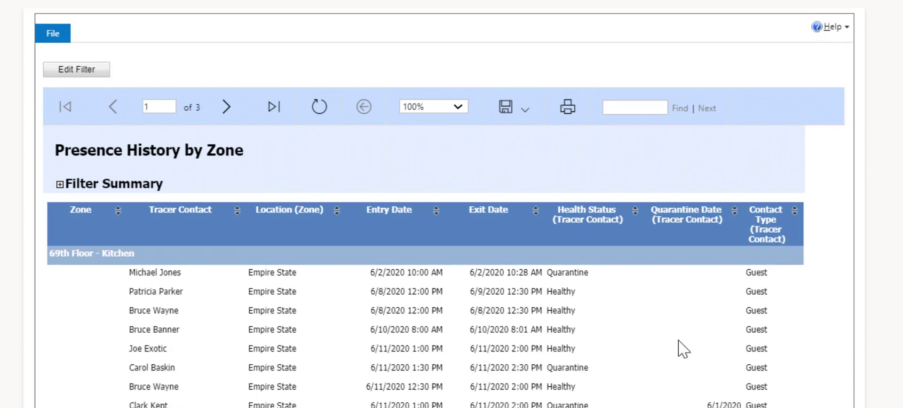
left_click(524, 111)
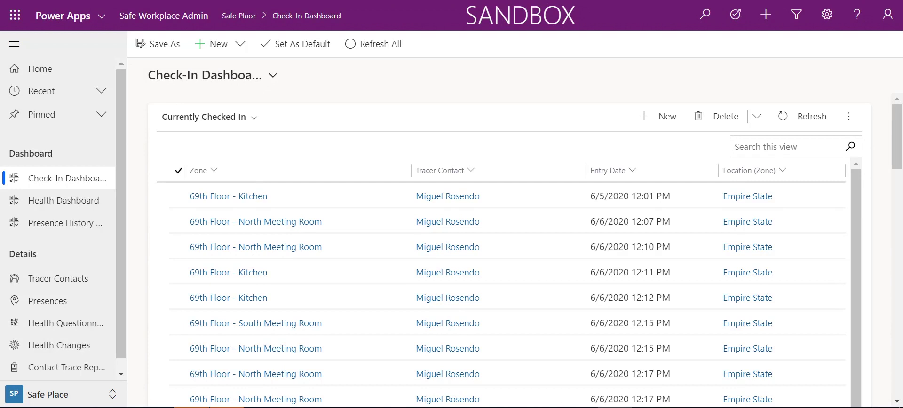
Step: Change the Currently Checked In list on the Check-In Dashboard to the Tracer Contacts By Zone view
left_click(258, 125)
left_click(208, 316)
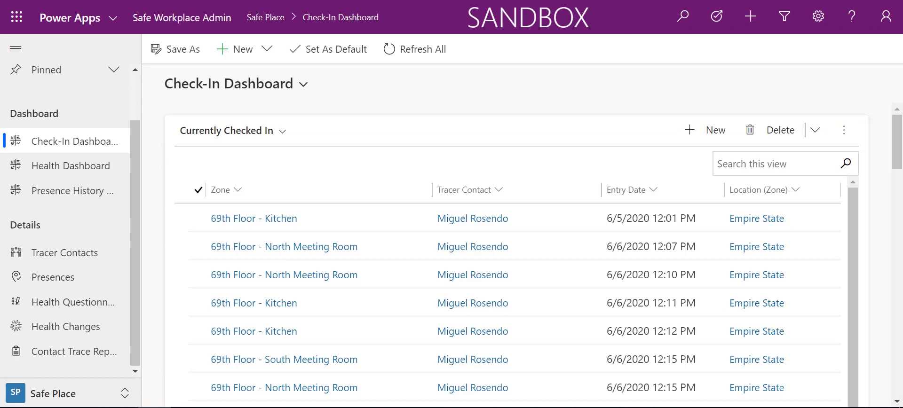
Step: Look over the active contact trace reports and return to the Check-In Dashboard
left_click(74, 351)
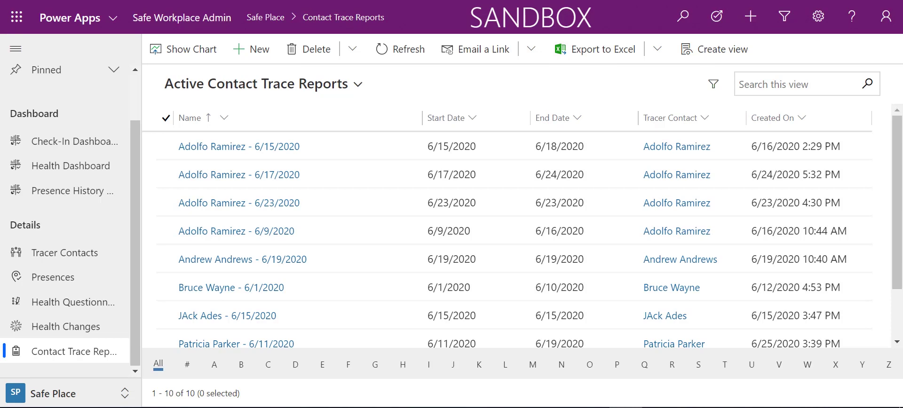
left_click(74, 141)
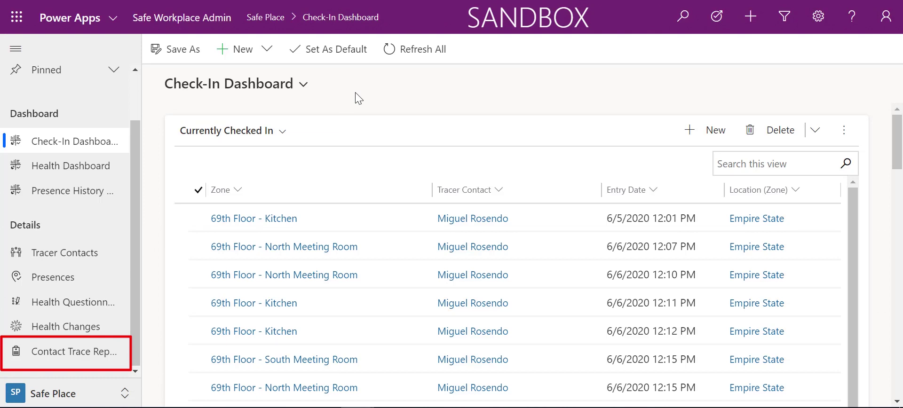
Step: Start a new contact trace report from the Contact Trace Reports area and fill in the tracer contact's name
left_click(61, 364)
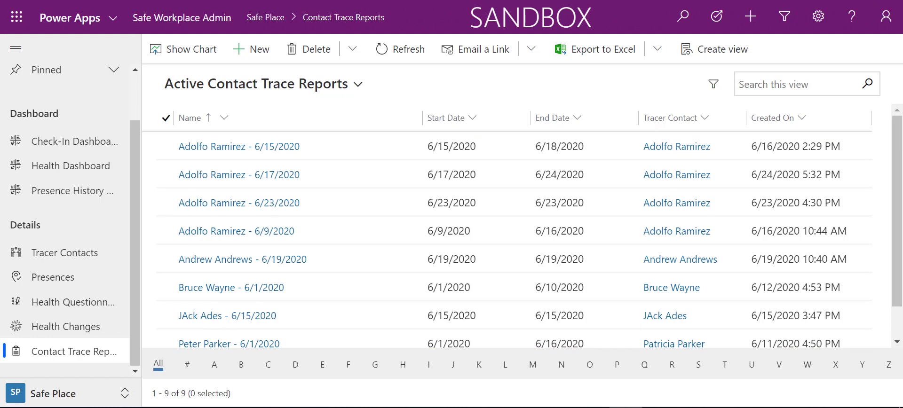
left_click(248, 68)
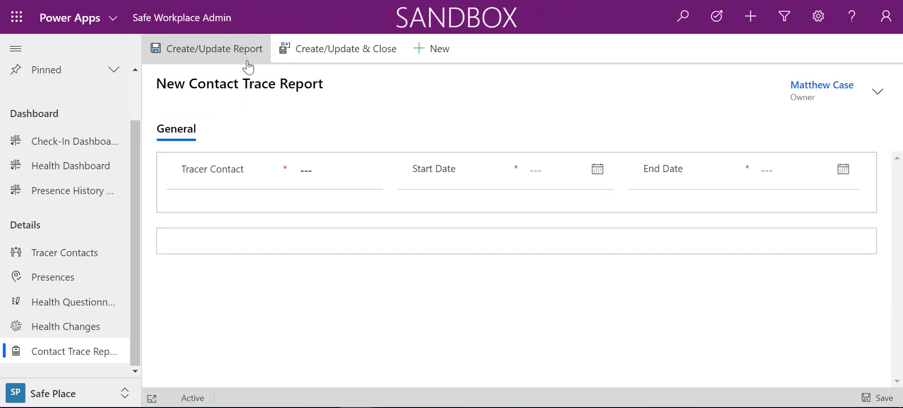
left_click(311, 175)
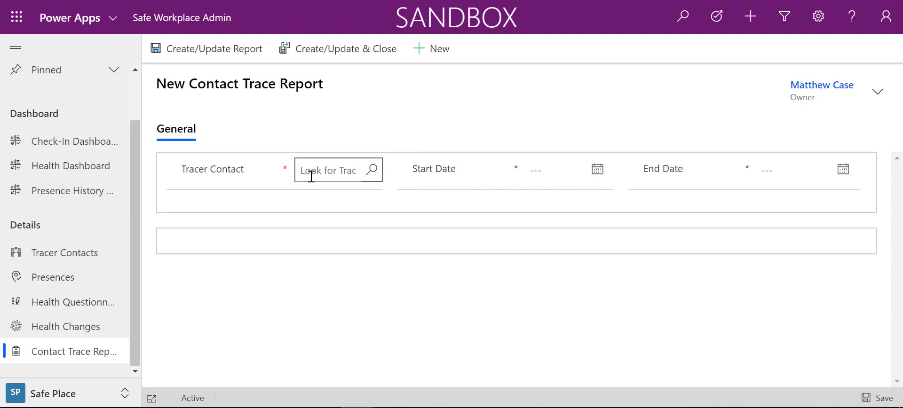
type("patr")
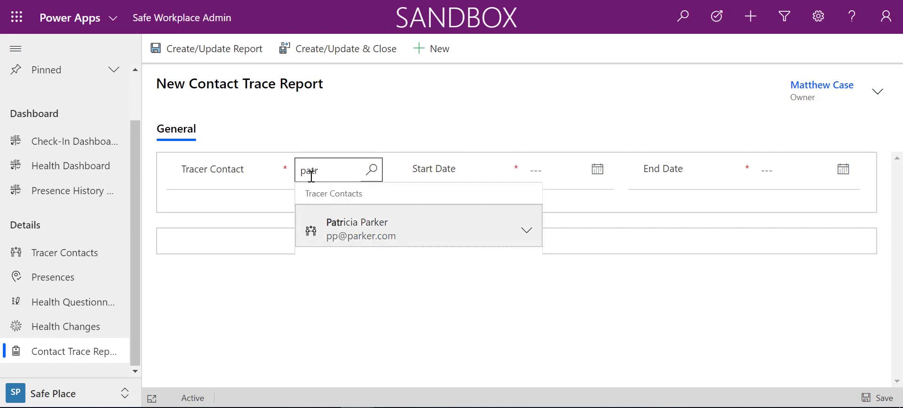
key("Return")
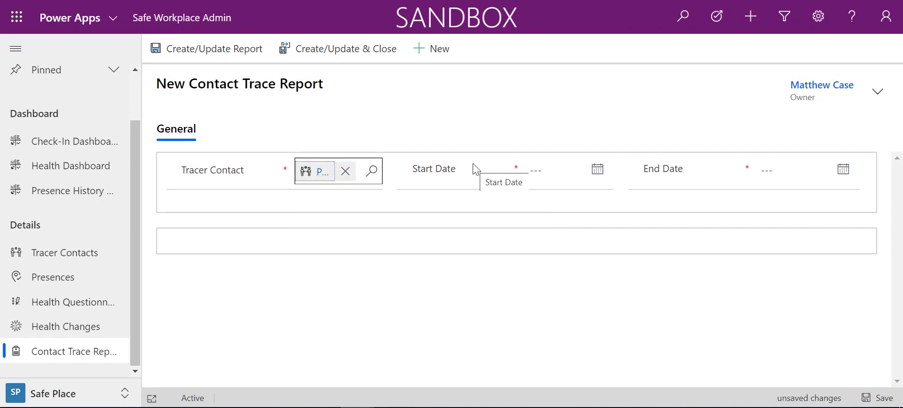
Step: Set the new report's start date to 6/8/2020 and end date to 6/19/2020, and create the report
left_click(596, 170)
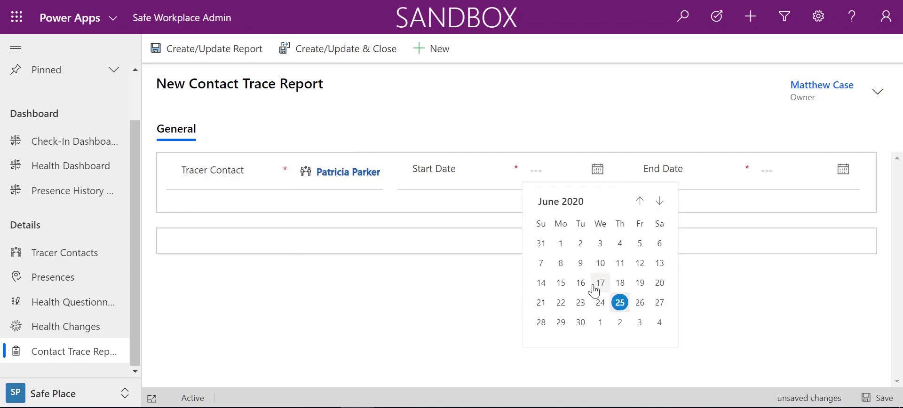
left_click(560, 263)
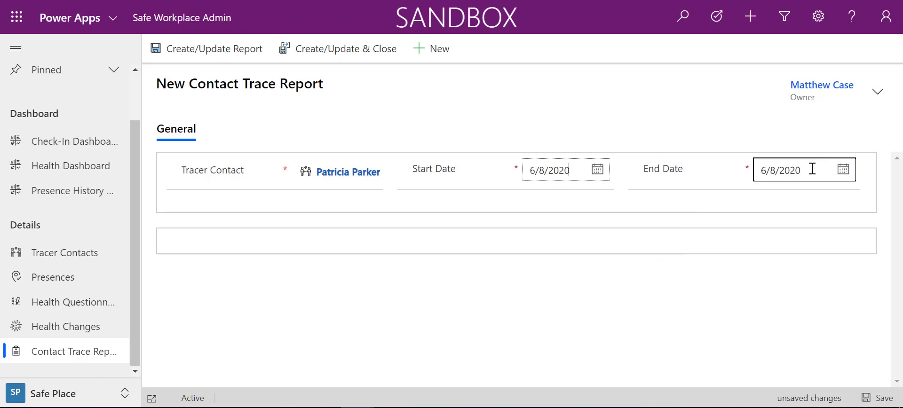
left_click(842, 172)
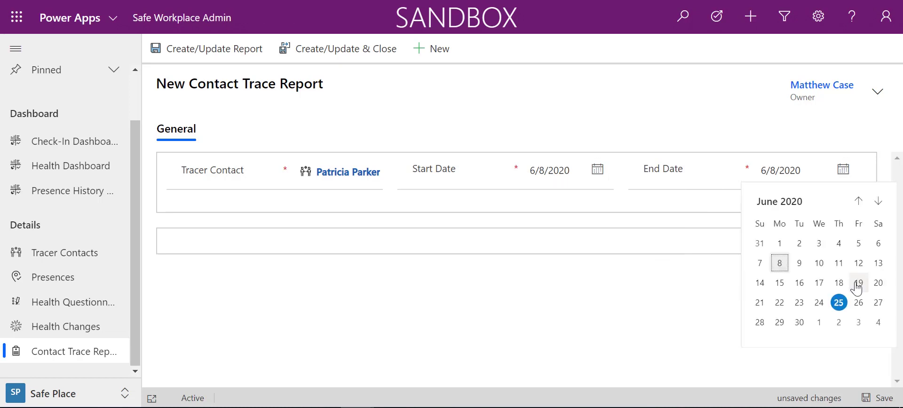
left_click(858, 283)
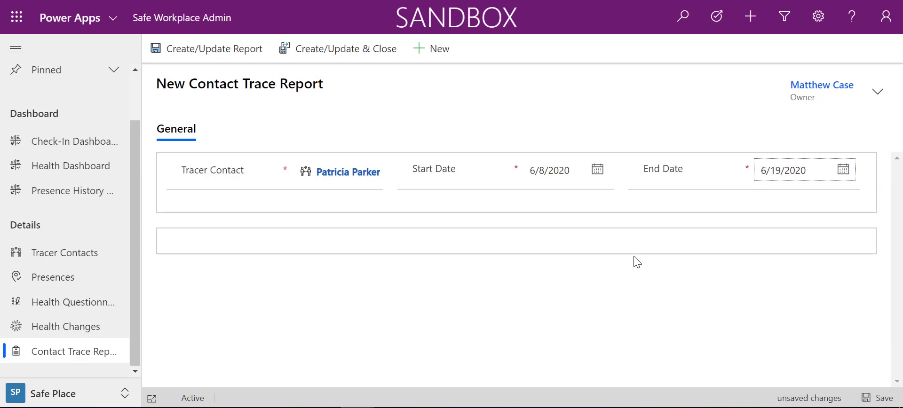
left_click(236, 62)
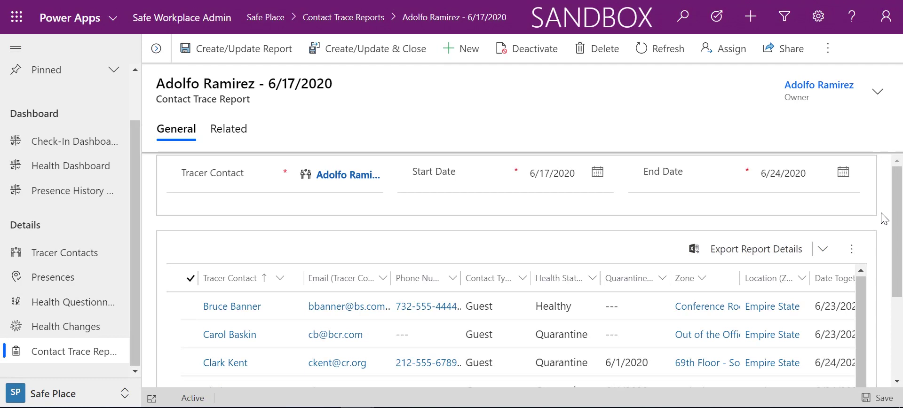
Step: Review the traced contacts and export options of the 6/17/2020 contact trace report, and open the report dated 6/15/2020
scroll(895, 254, "down", 1)
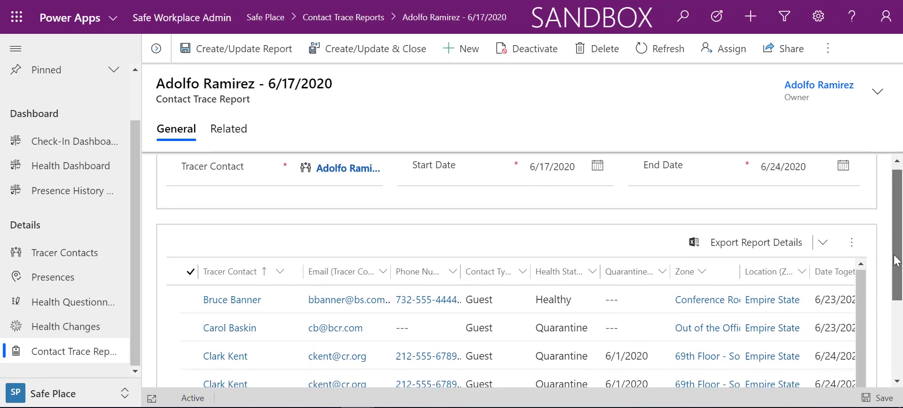
scroll(895, 260, "down", 3)
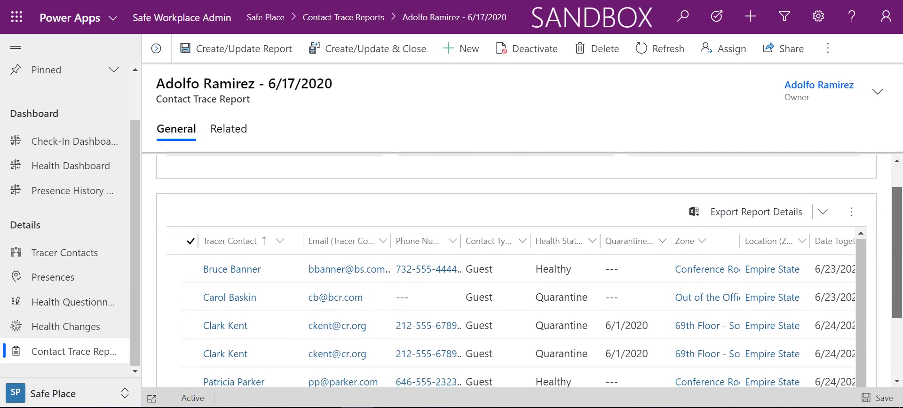
scroll(895, 261, "down", 2)
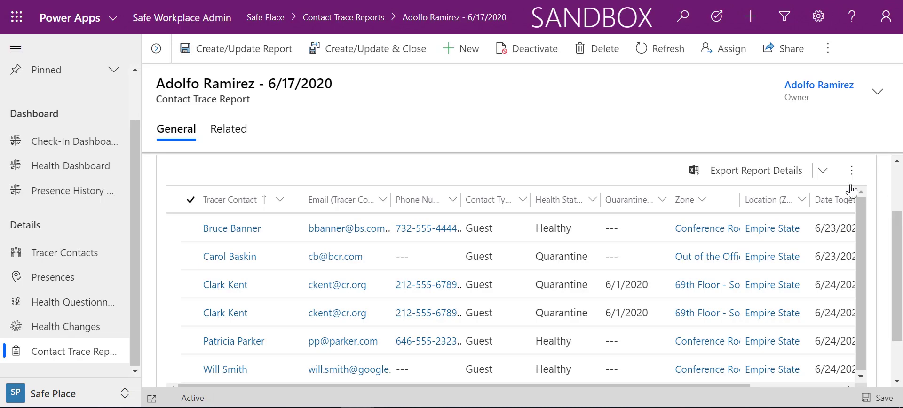
left_click(827, 173)
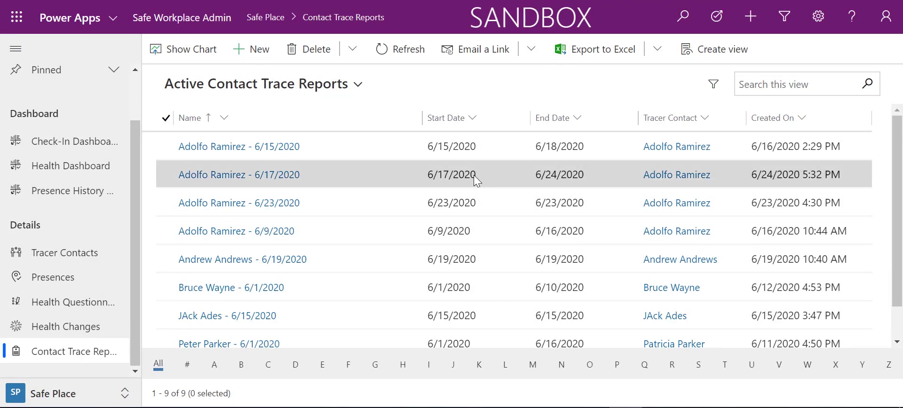
left_click(286, 149)
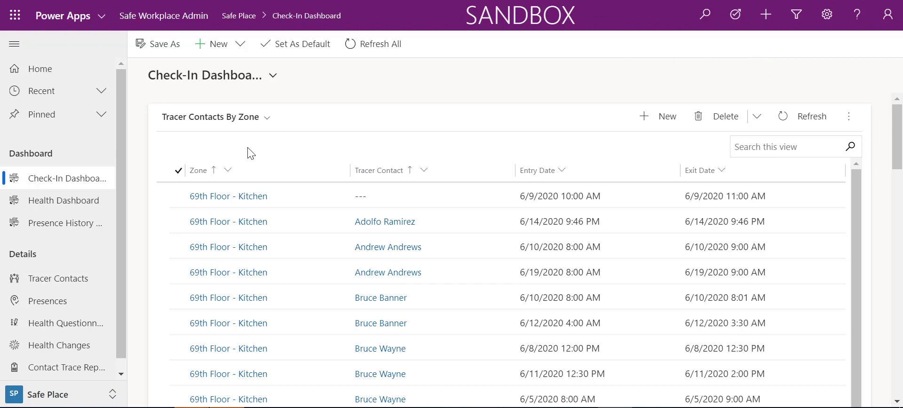
Step: Open the 6/22/2020 11:00 AM presence record for Conference Room A from this week's check-ins
scroll(72, 193, "down", 1)
scroll(71, 193, "down", 1)
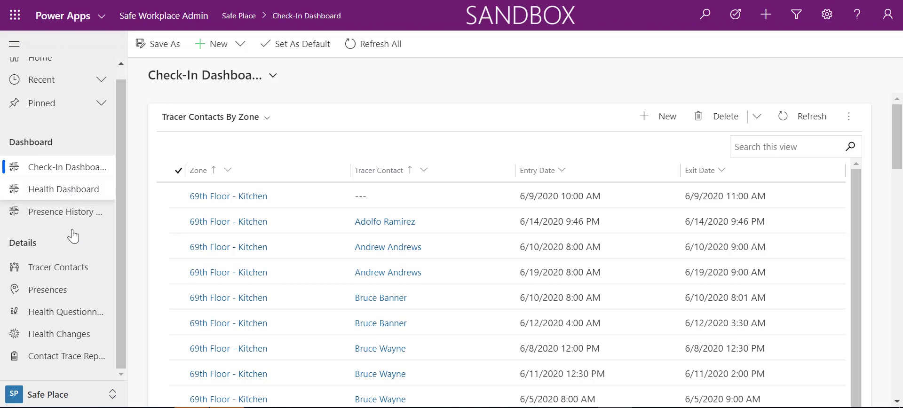
left_click(73, 300)
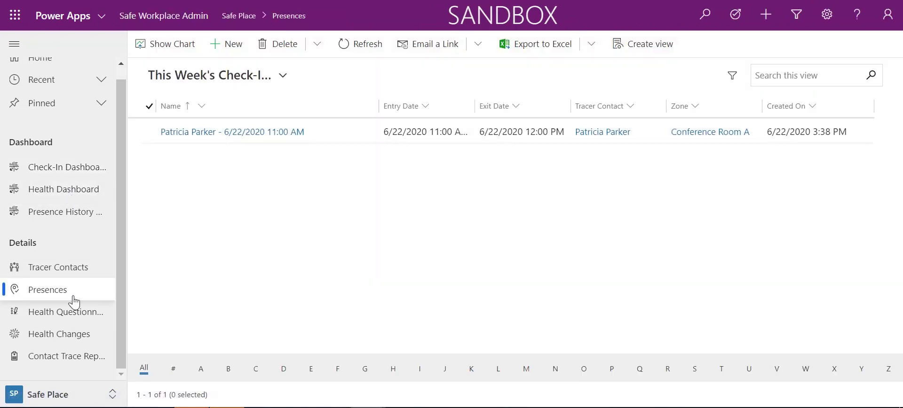
left_click(198, 135)
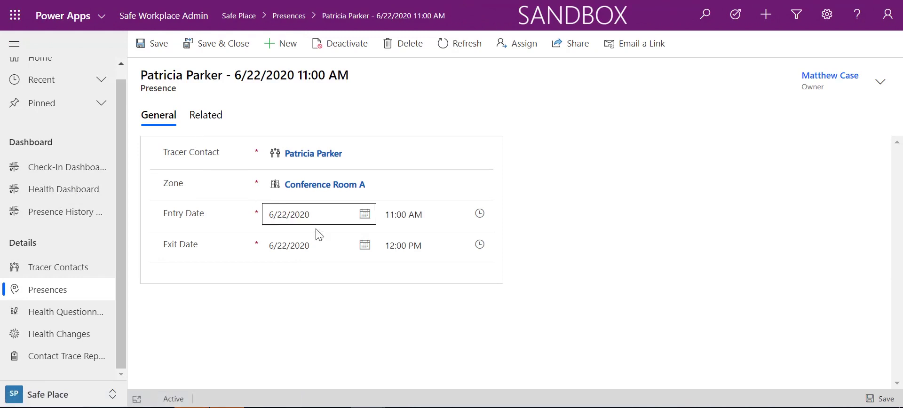
Step: Set the presence record's exit time to 2:30 PM, and save and close the record
left_click(479, 245)
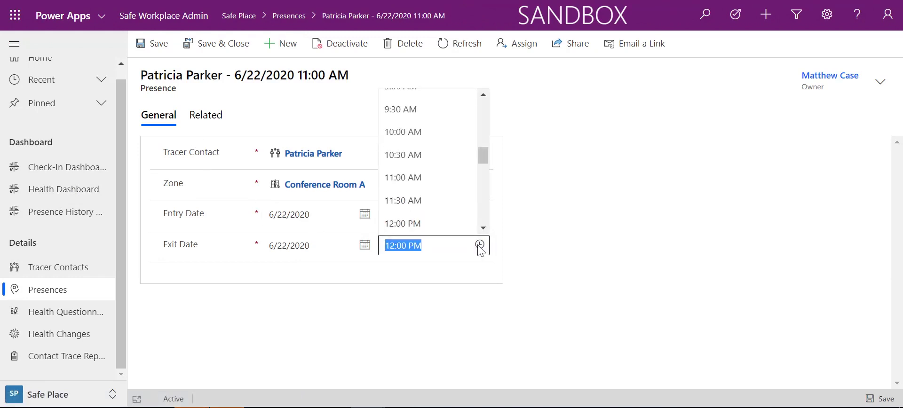
scroll(458, 202, "down", 2)
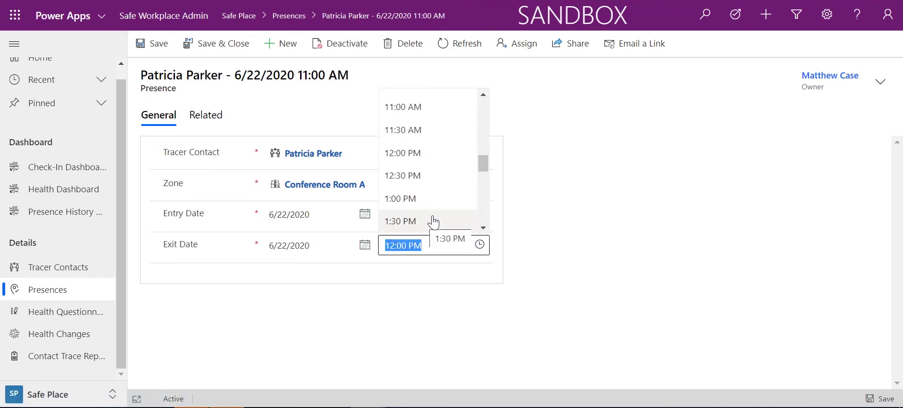
scroll(431, 215, "down", 2)
left_click(433, 198)
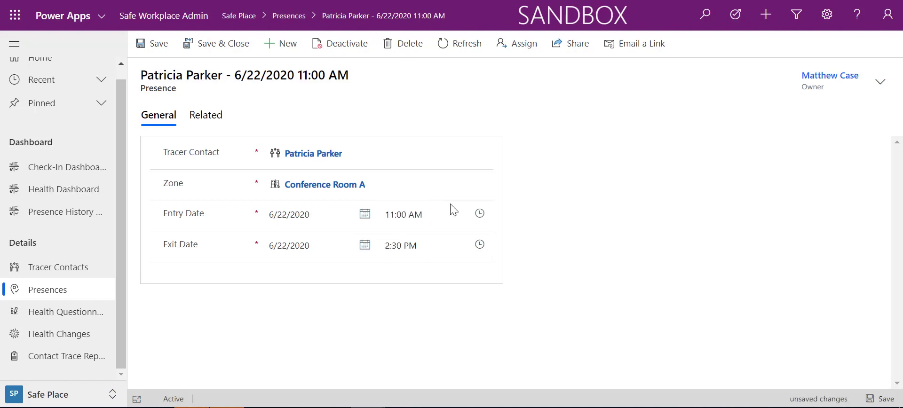
left_click(208, 46)
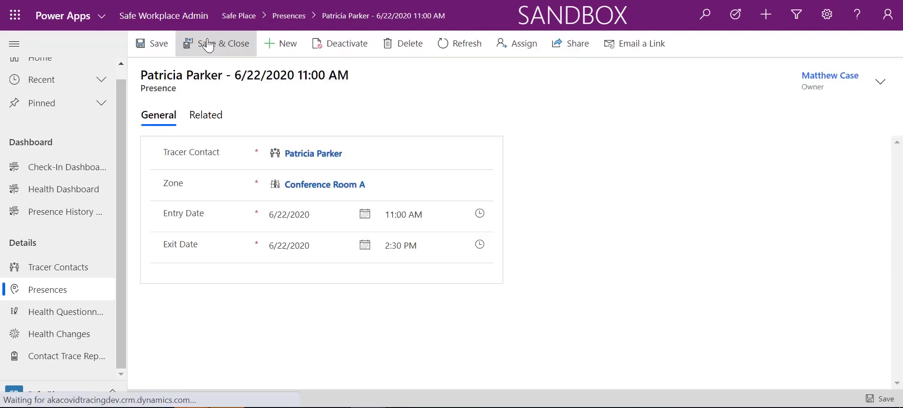